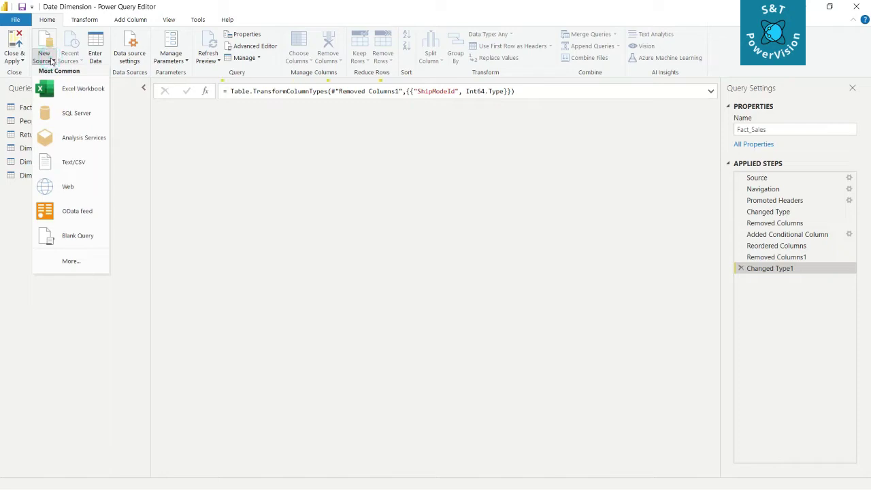
# Create a blank query with M code using List.Dates to list every day from #date(StartYear,1,1) to #date(EndYear,12,31), returning Dates.
pyautogui.click(72, 244)
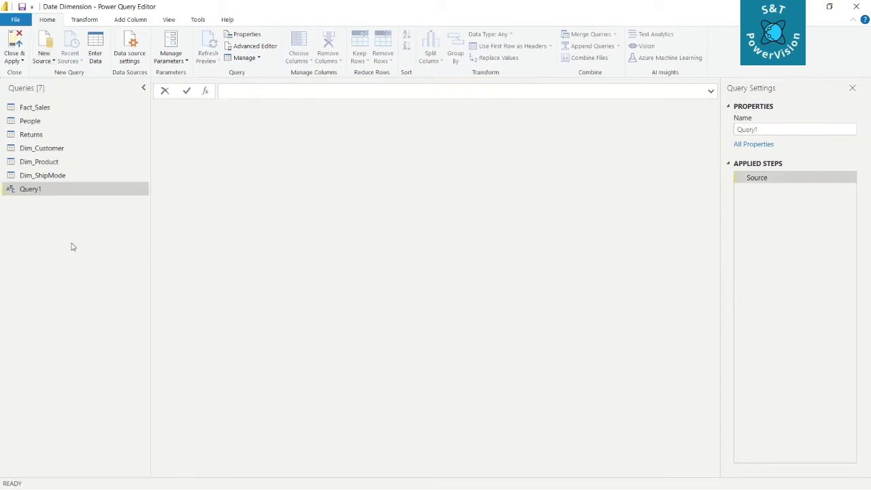
pyautogui.click(265, 47)
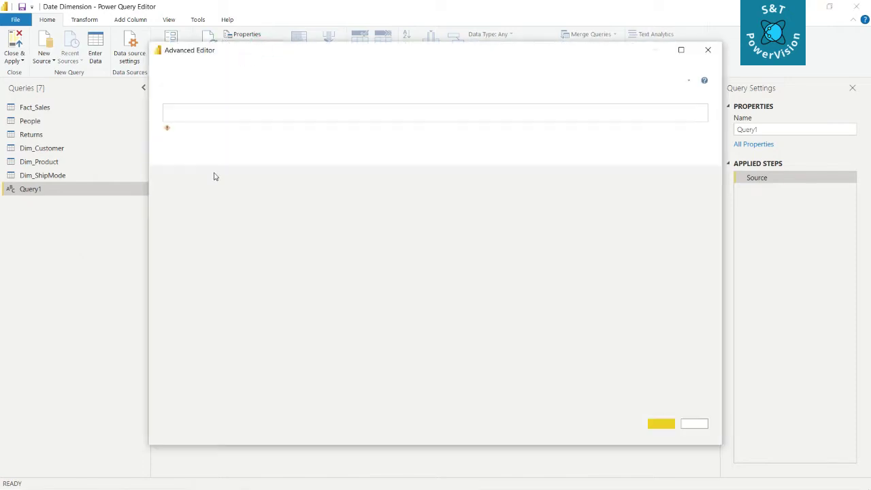
pyautogui.hotkey('ctrl', 'a')
pyautogui.write('let     StartDate = #date(StartYear,1,1),     EndDate = #date(EndYear,12,31),     NumberOfDays = Duration.Days( EndDate - StartDate ),     Dates = List.Dates(StartDate, NumberOfDays+1, #duration(1,0,0,0)) in     Dates')
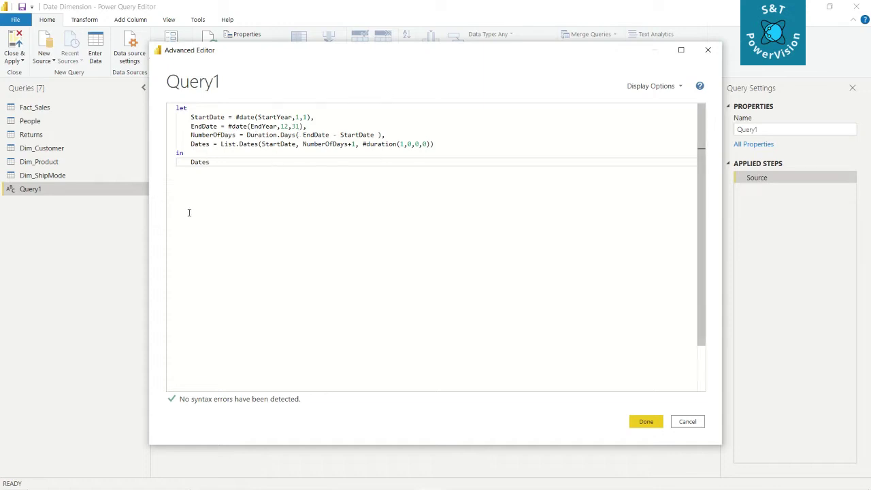
pyautogui.click(647, 422)
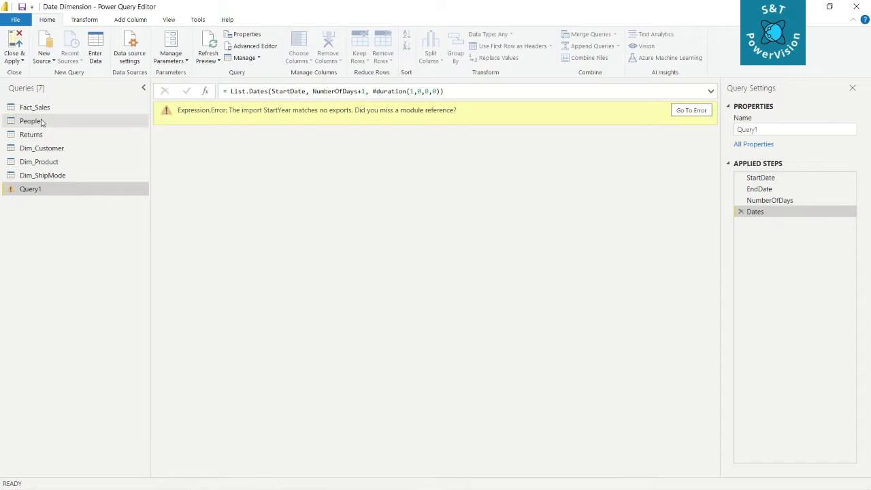
# Add a new query parameter named StartYear, keeping its type as Any.
pyautogui.click(188, 61)
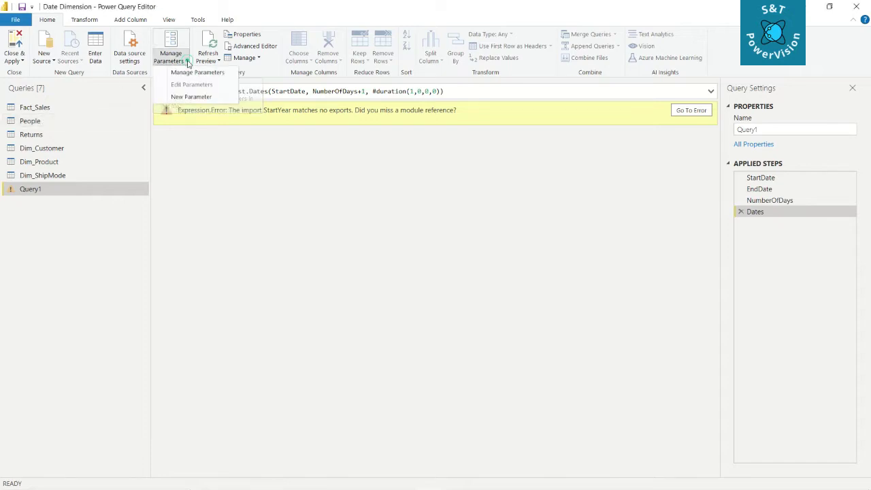
pyautogui.click(190, 97)
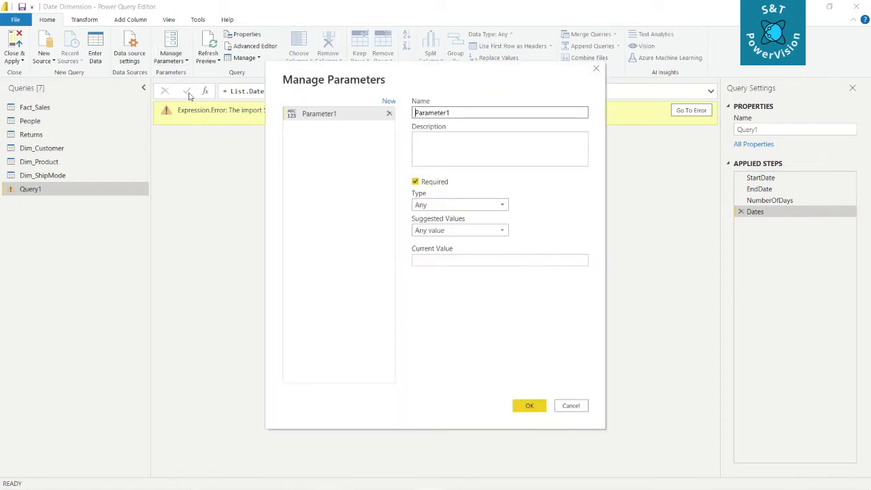
pyautogui.moveTo(467, 113); pyautogui.dragTo(417, 116)
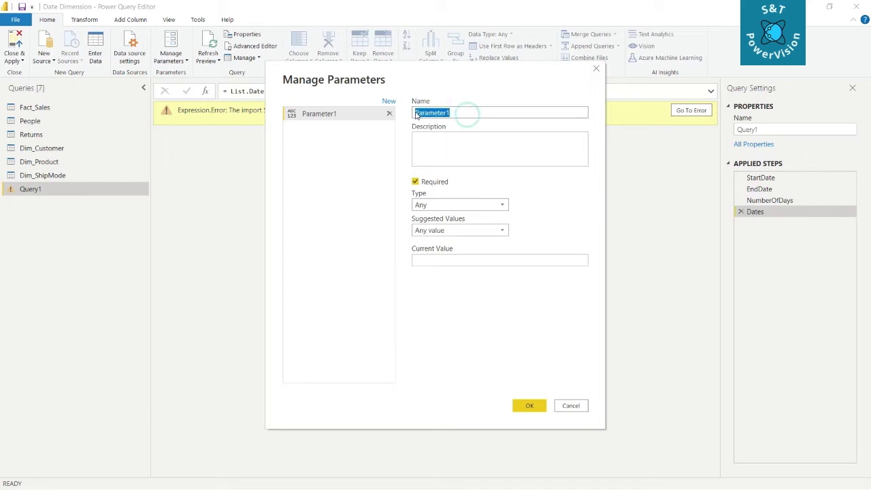
pyautogui.write('Start')
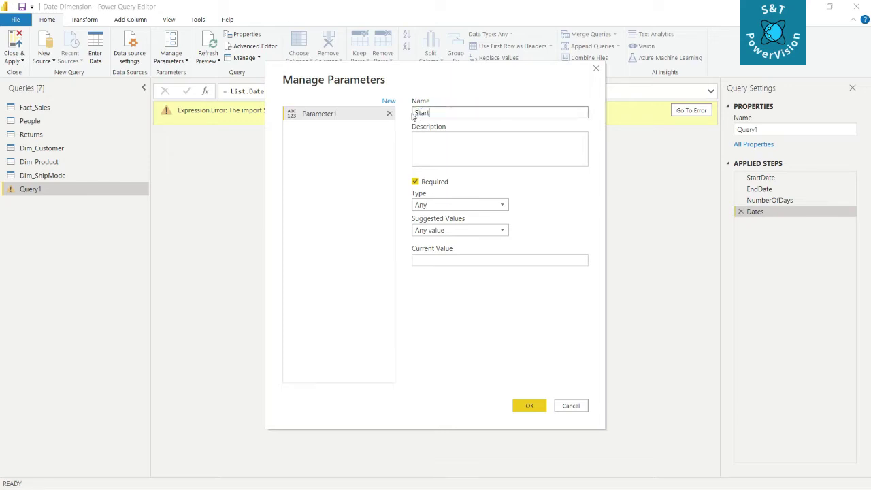
pyautogui.write('Year')
pyautogui.click(465, 206)
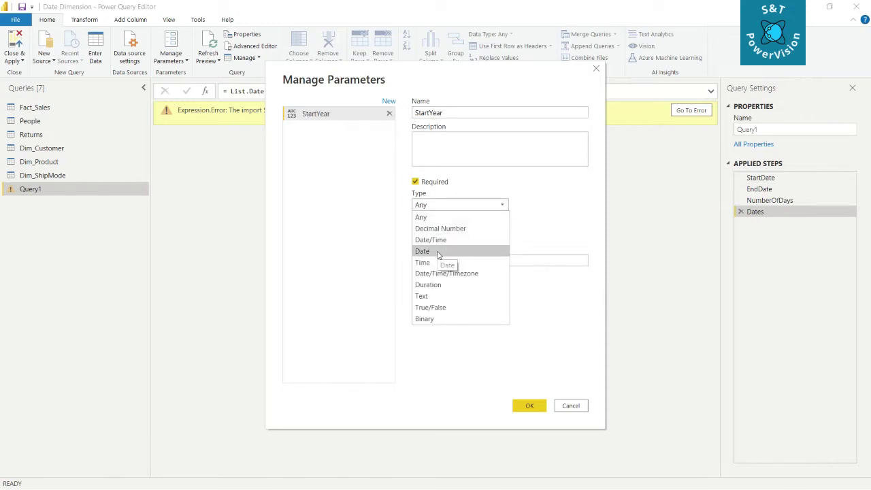
pyautogui.click(431, 204)
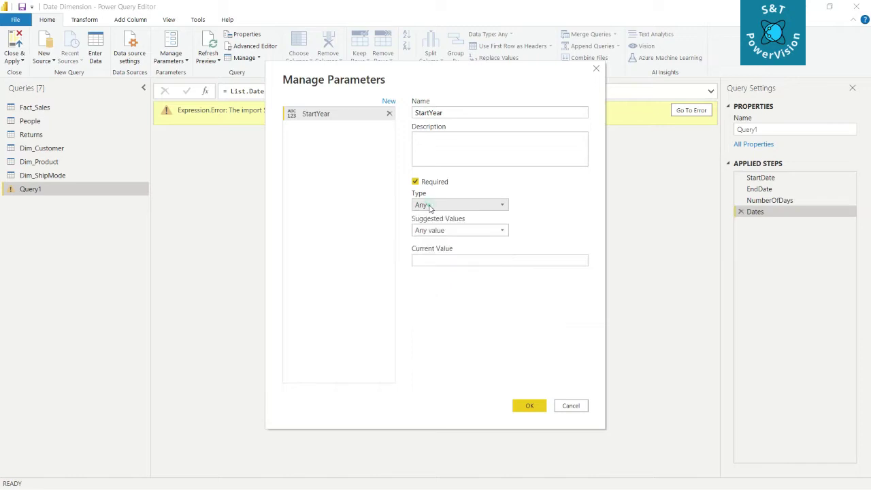
# Give StartYear a list of suggested values containing 2014, 2015, 2016, 2017 and 2018.
pyautogui.click(452, 232)
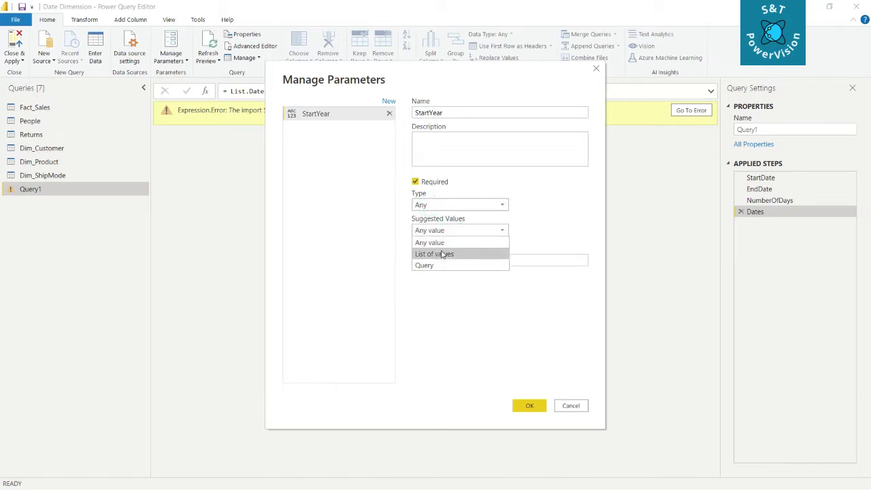
pyautogui.click(441, 253)
pyautogui.click(443, 255)
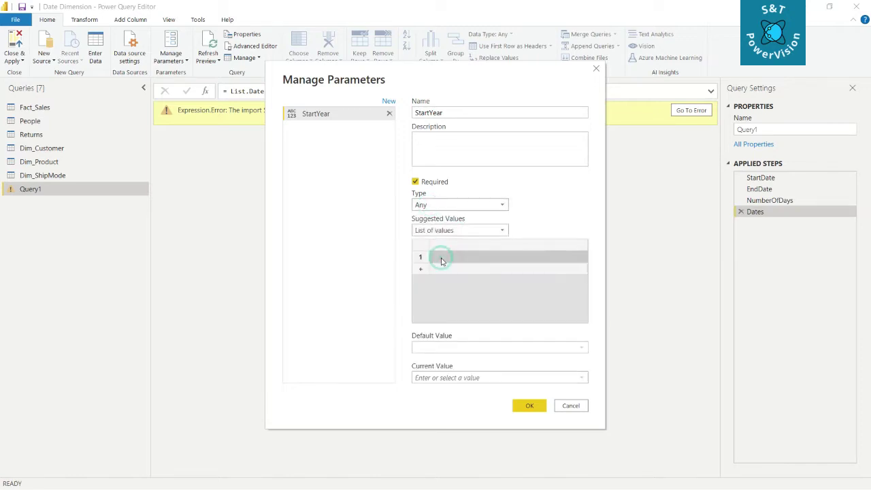
pyautogui.write('2014')
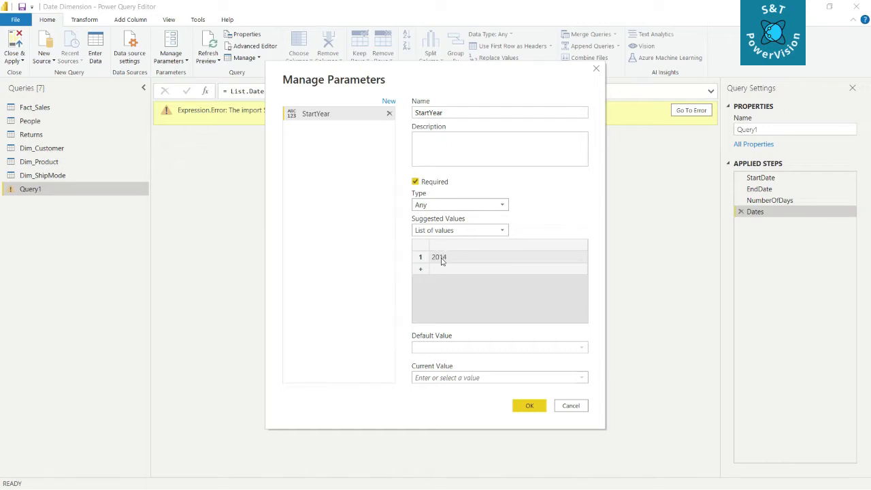
pyautogui.press('Return')
pyautogui.write('2015')
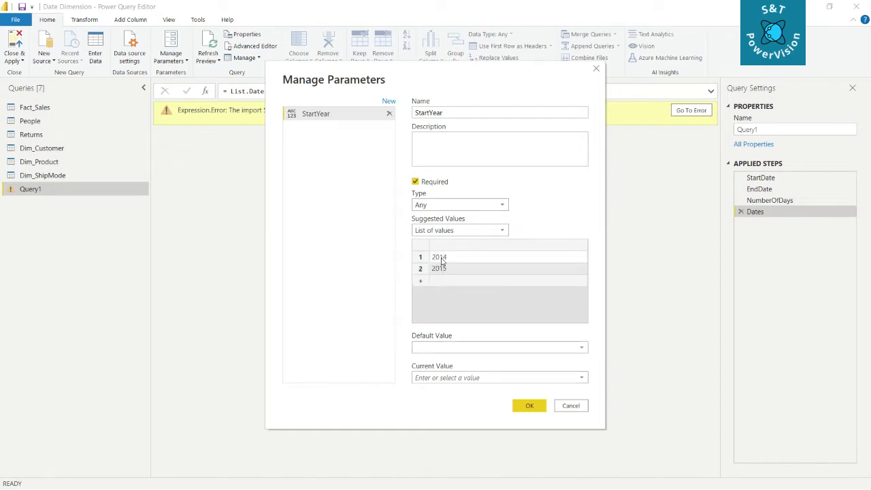
pyautogui.press('Return')
pyautogui.write('2-16')
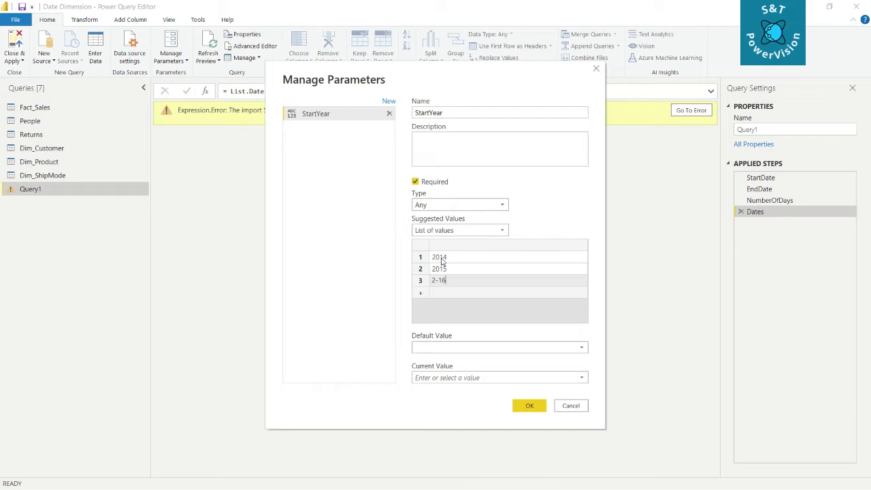
pyautogui.press('BackSpace')
pyautogui.press('BackSpace')
pyautogui.write('16')
pyautogui.press('Return')
pyautogui.write('2017')
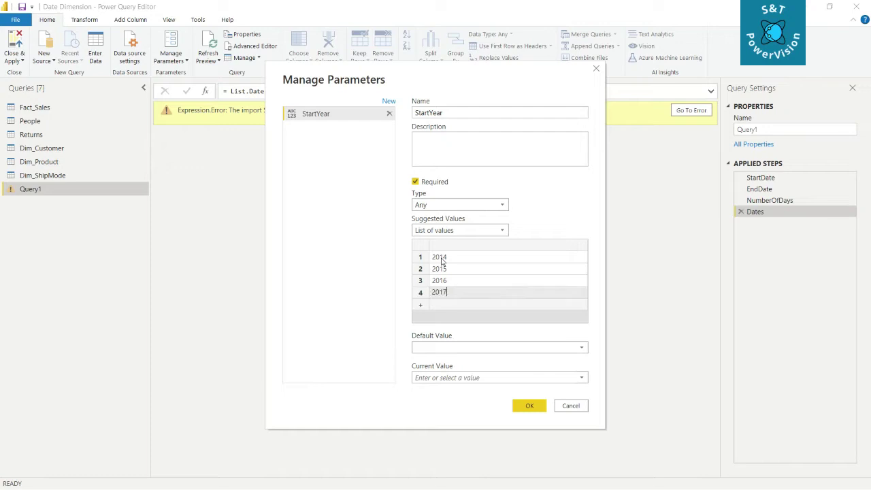
pyautogui.press('Return')
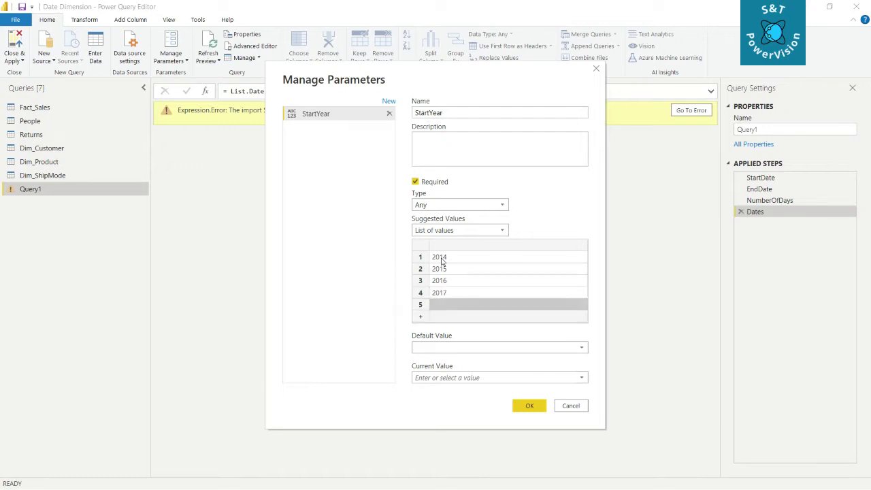
pyautogui.write('2018')
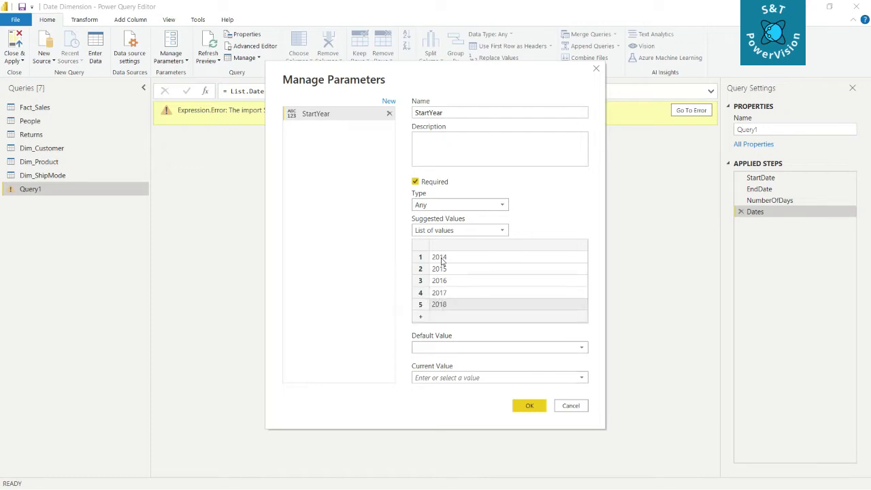
# Set both the default and current value of StartYear to 2014 and save the parameter.
pyautogui.click(436, 347)
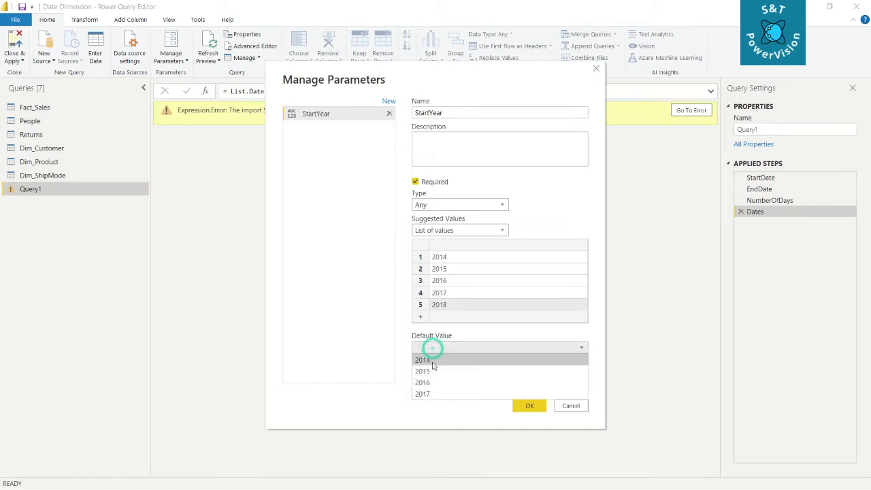
pyautogui.click(433, 377)
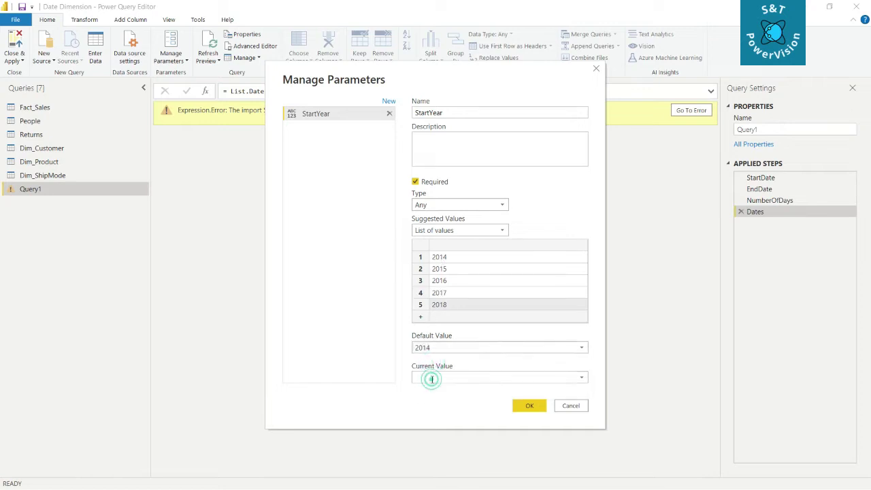
pyautogui.click(582, 378)
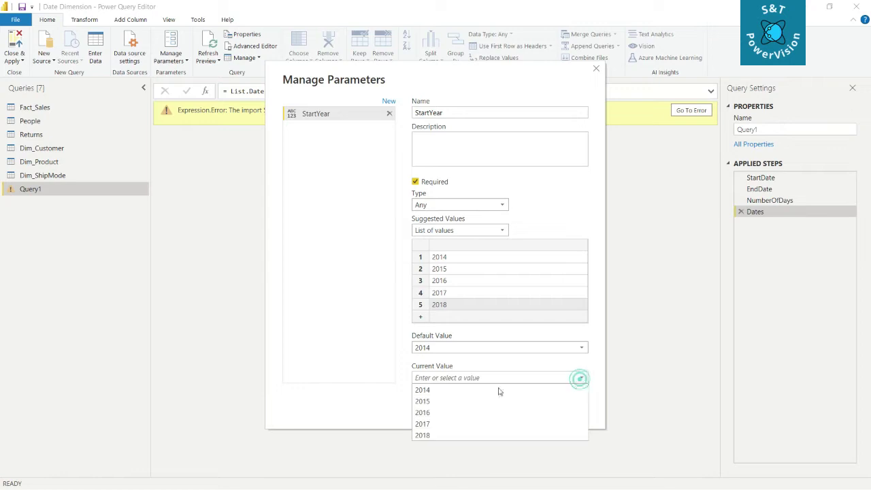
pyautogui.click(454, 391)
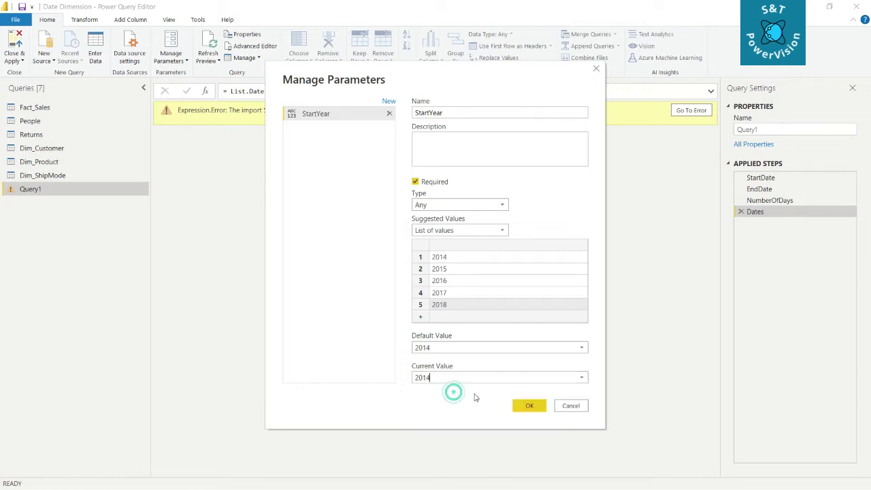
pyautogui.click(530, 406)
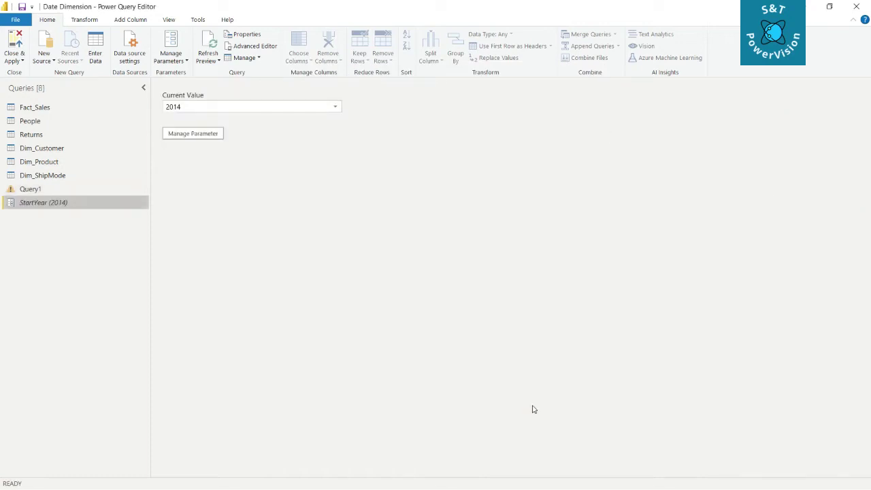
# Add a second query parameter and name it EndYear.
pyautogui.click(183, 64)
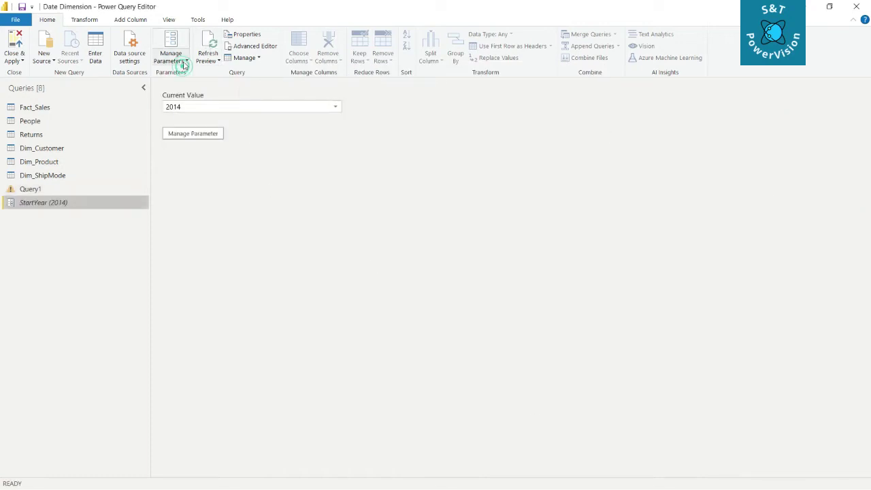
pyautogui.click(193, 98)
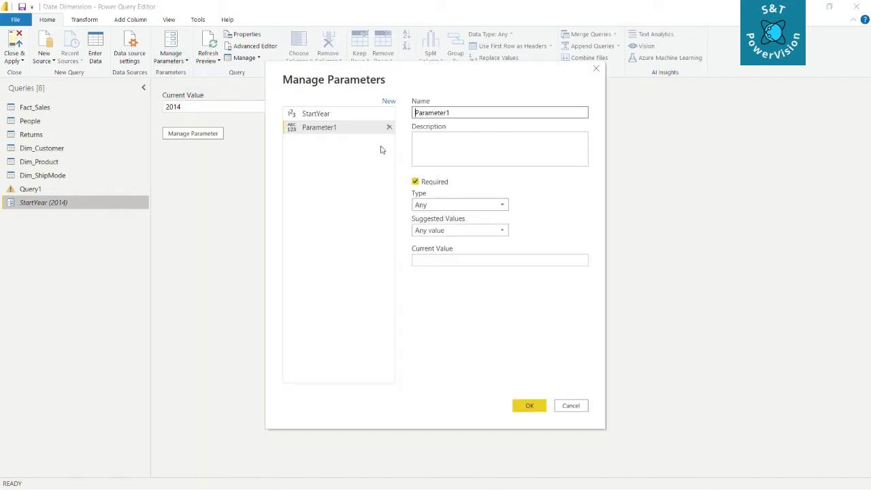
pyautogui.write('End')
pyautogui.press('Delete')
pyautogui.press('Delete')
pyautogui.press('Delete')
pyautogui.press('Delete')
pyautogui.press('Delete')
pyautogui.press('Delete')
pyautogui.press('Delete')
pyautogui.press('Delete')
pyautogui.write('Year')
# Restrict EndYear's suggested values to a list of the years 2014, 2015, 2016, 2017 and 2018.
pyautogui.click(444, 234)
pyautogui.click(441, 253)
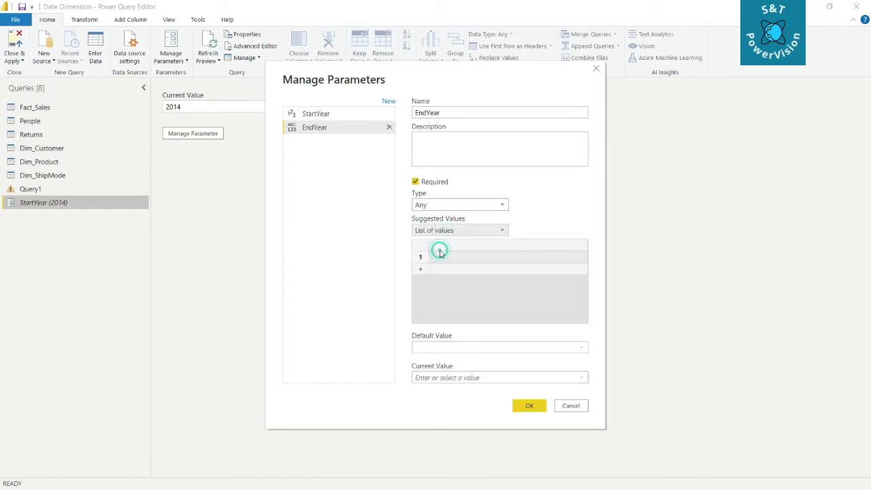
pyautogui.click(441, 258)
pyautogui.write('2014')
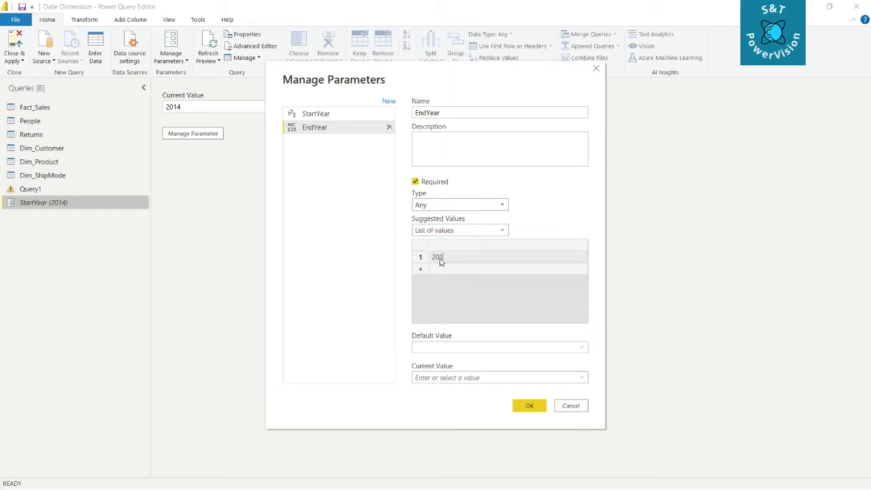
pyautogui.press('Return')
pyautogui.write('2015')
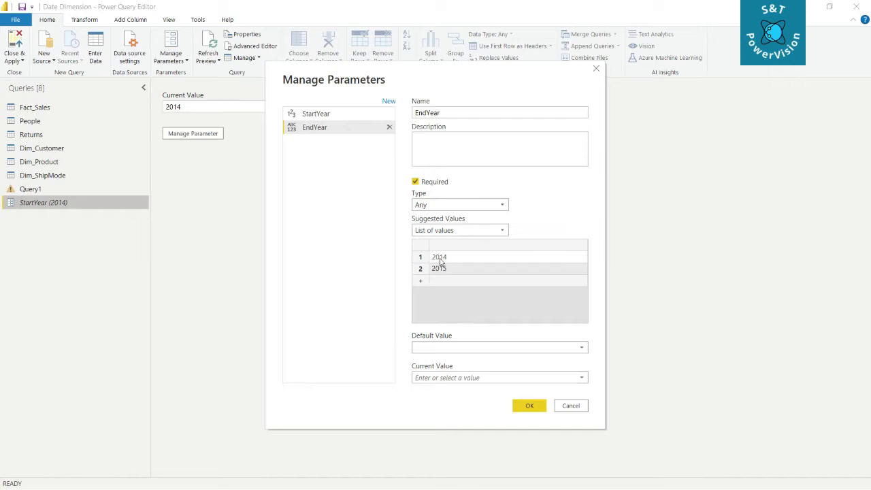
pyautogui.press('Return')
pyautogui.write('2016')
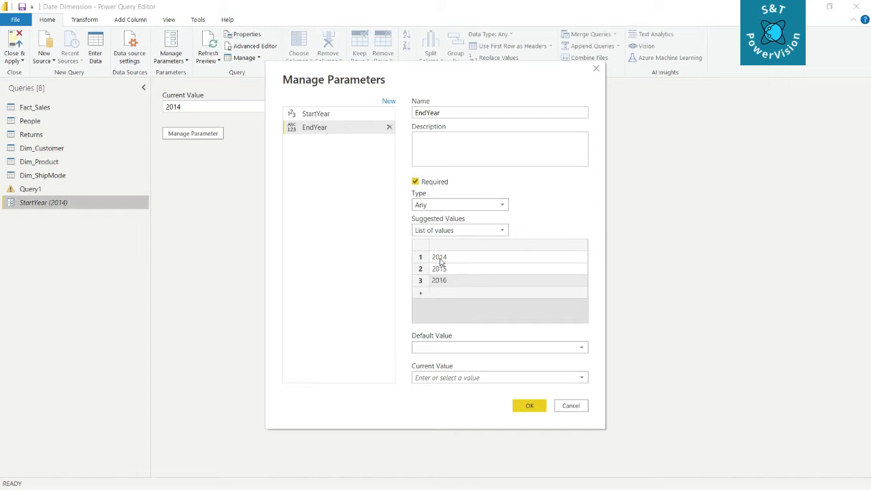
pyautogui.press('Return')
pyautogui.write('2017')
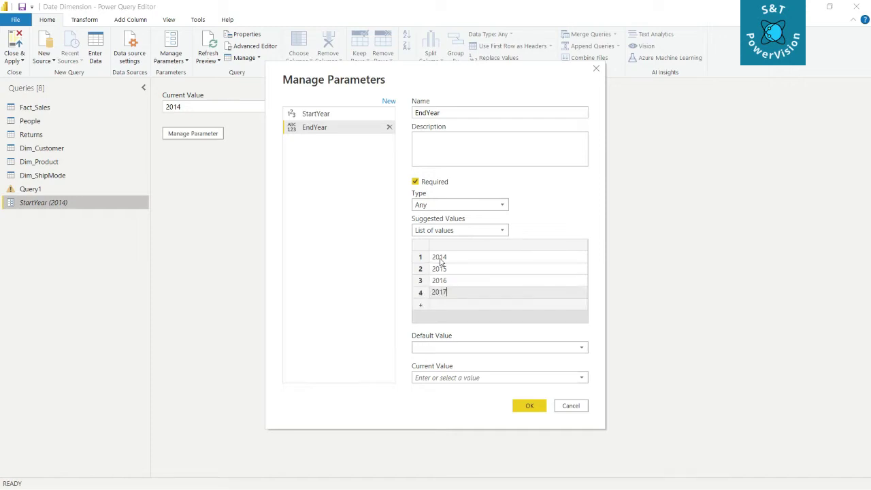
pyautogui.press('Return')
pyautogui.write('2018')
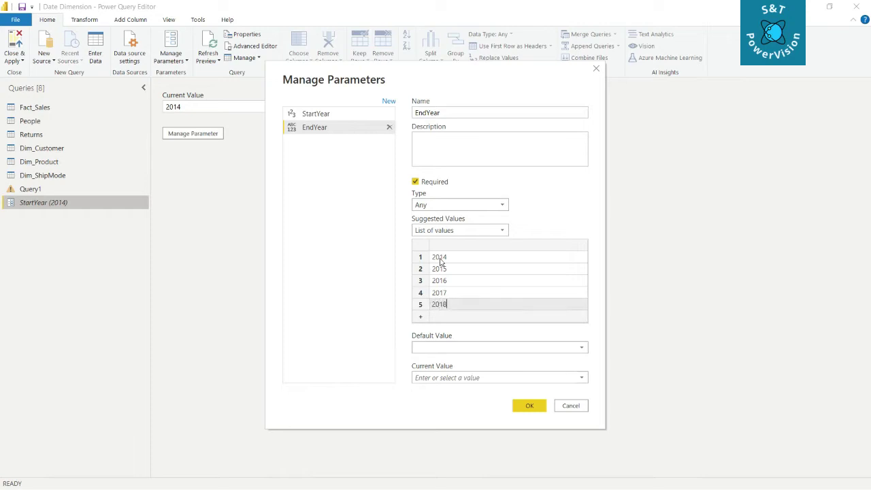
# Set both the default and current value of EndYear to 2018 and save the parameter.
pyautogui.click(440, 348)
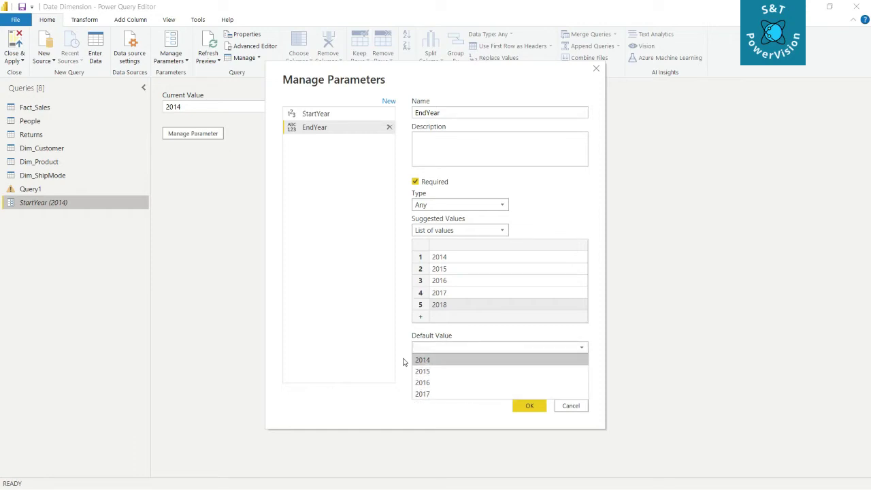
pyautogui.click(376, 396)
pyautogui.click(486, 349)
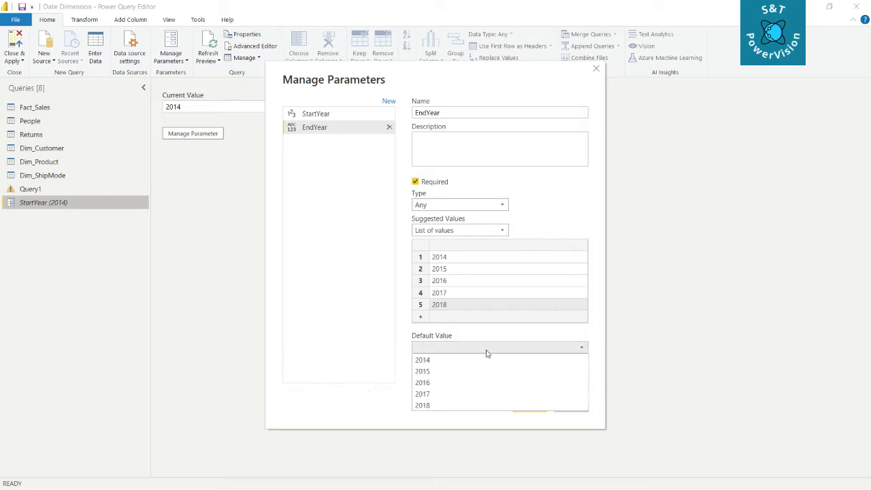
pyautogui.click(439, 405)
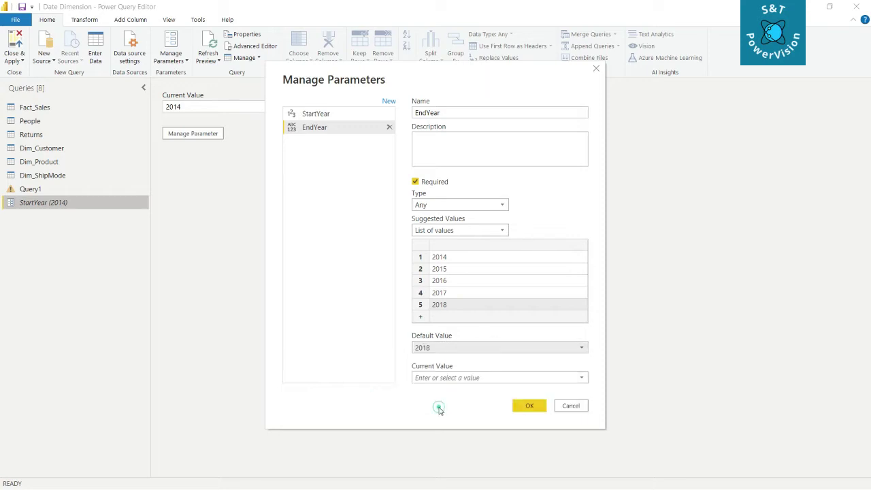
pyautogui.click(453, 377)
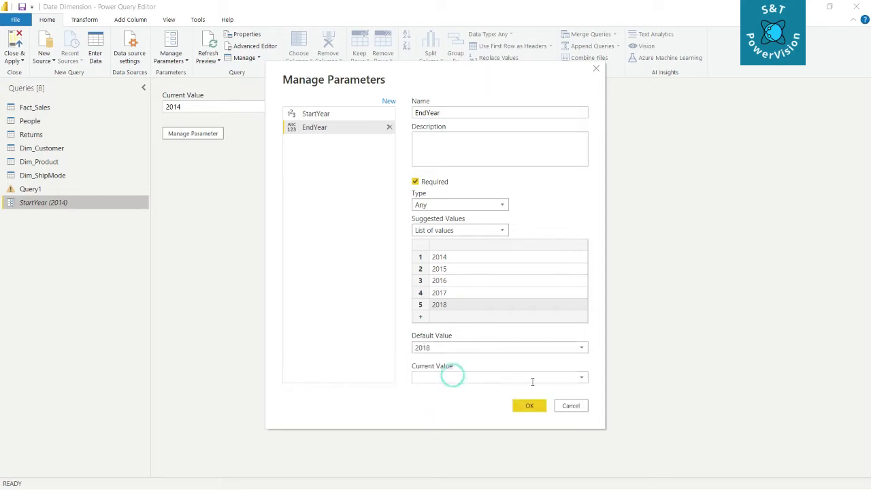
pyautogui.click(581, 379)
pyautogui.click(420, 436)
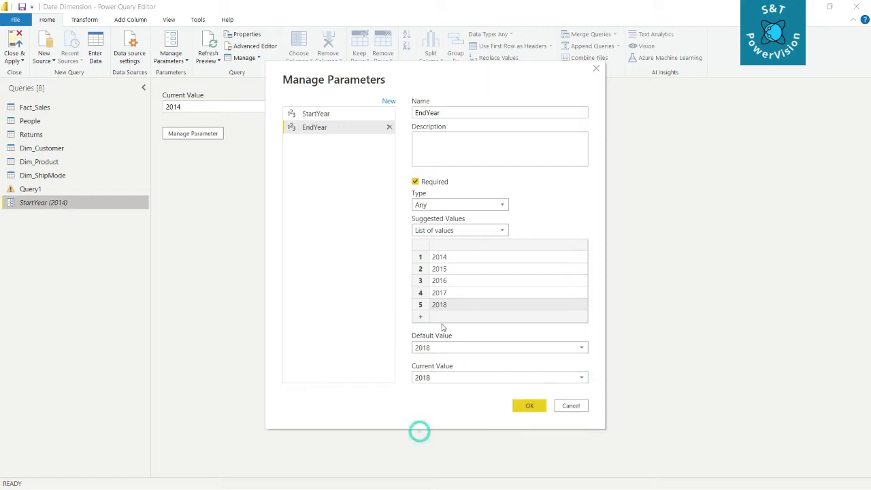
pyautogui.click(525, 405)
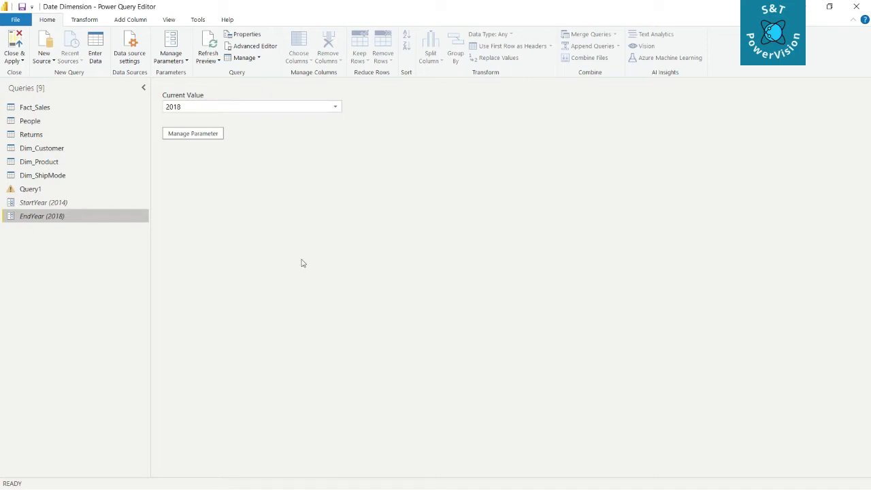
# Review the StartYear and EndYear parameters and the list of dates generated by Query1.
pyautogui.click(29, 300)
pyautogui.click(45, 203)
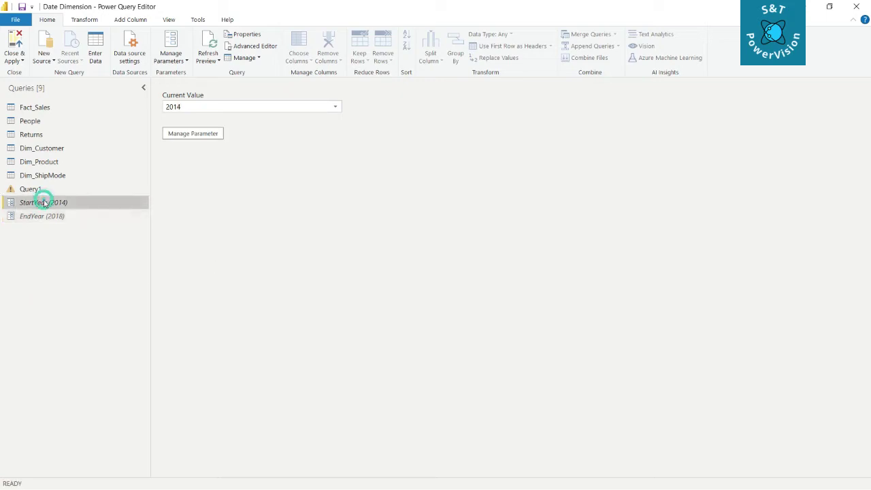
pyautogui.click(50, 217)
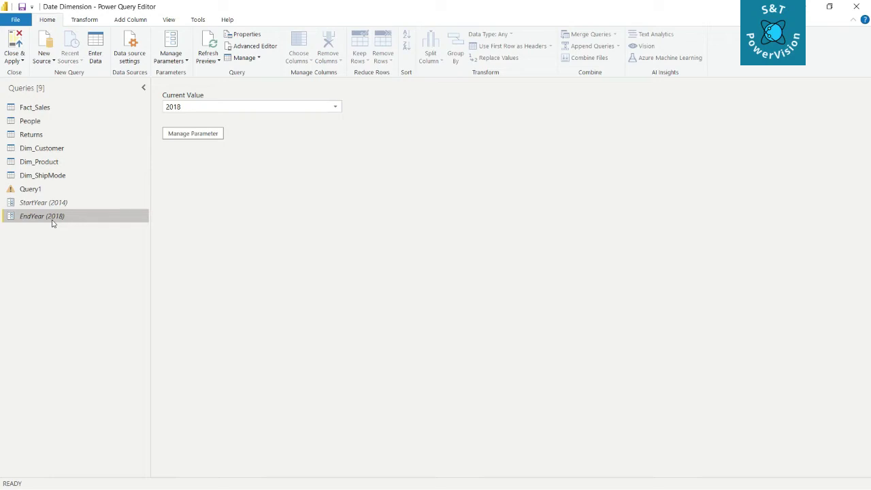
pyautogui.click(30, 189)
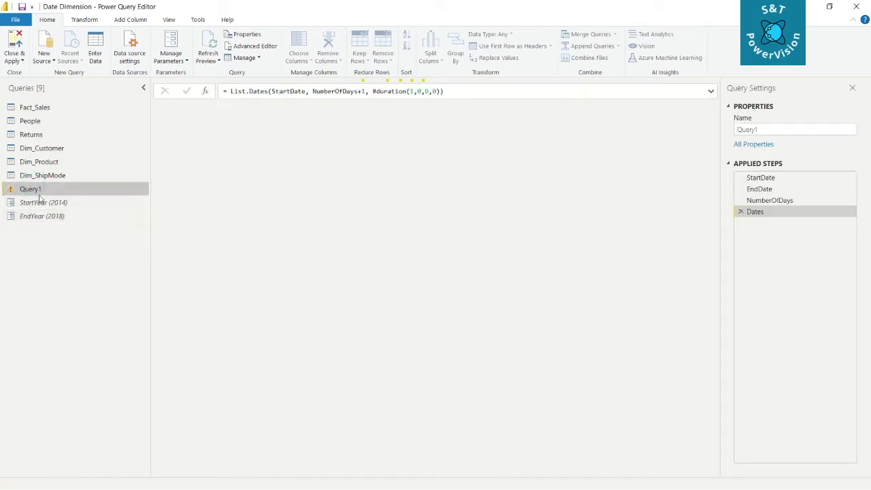
pyautogui.click(36, 203)
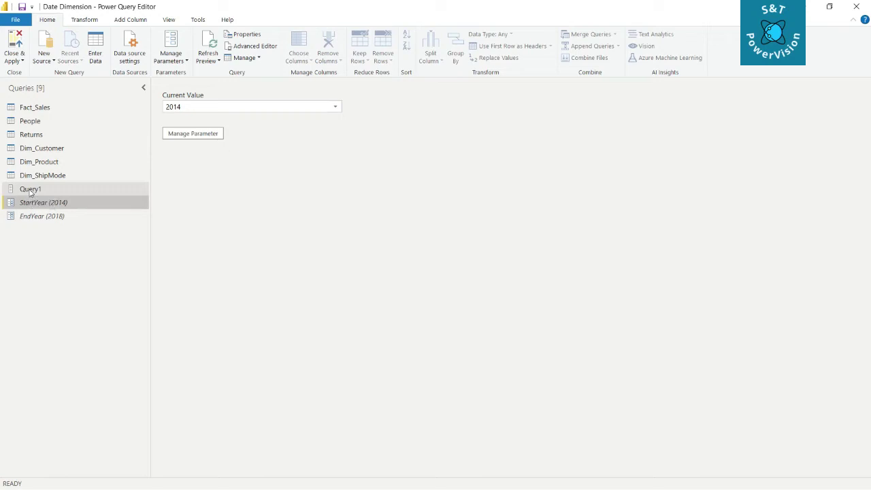
pyautogui.click(30, 191)
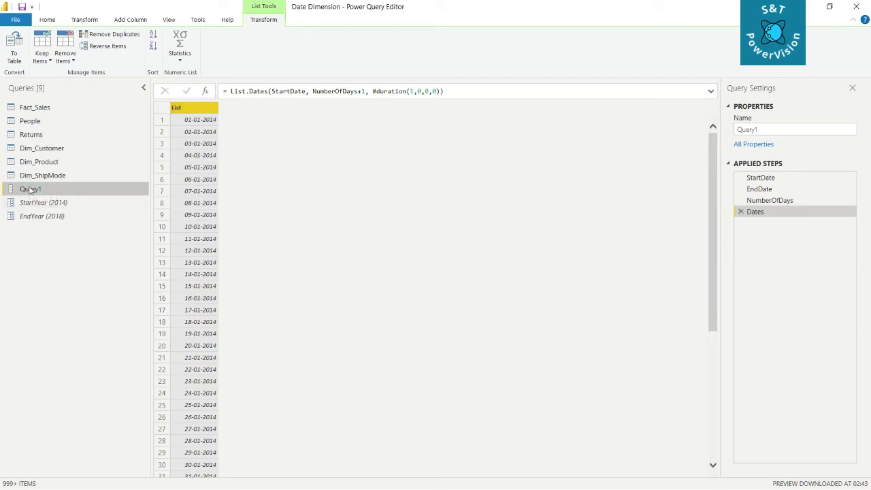
pyautogui.rightClick(30, 191)
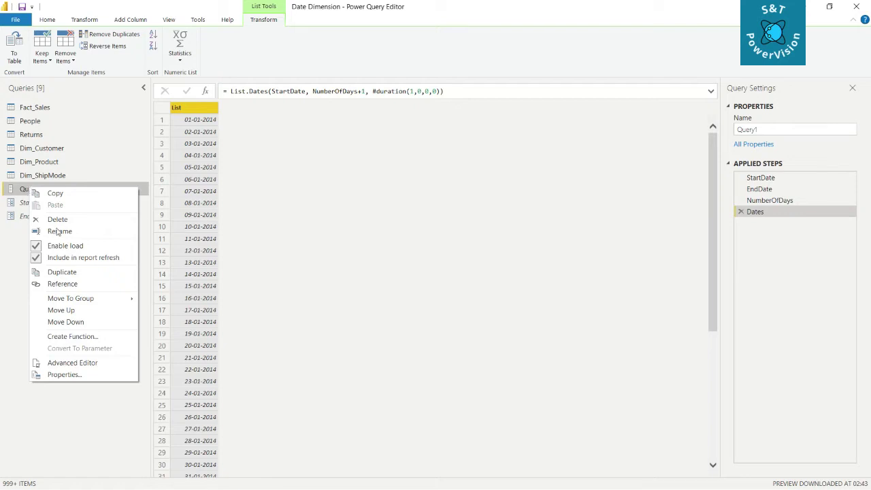
pyautogui.press('Escape')
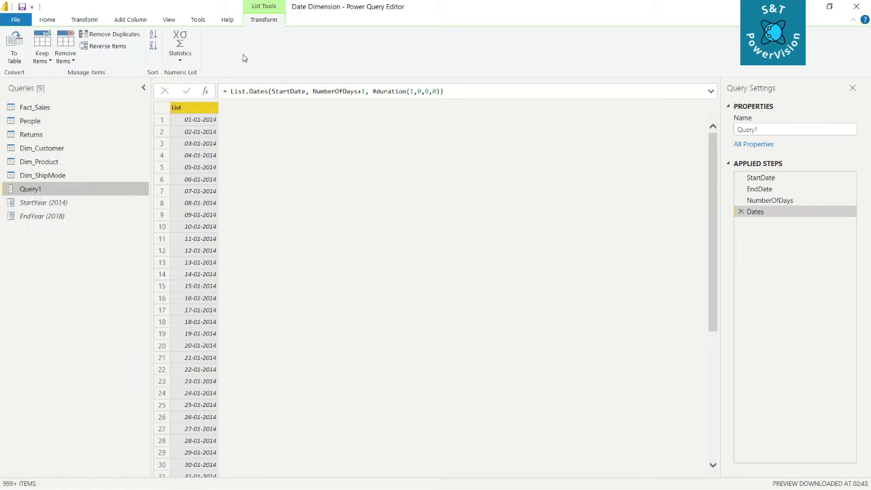
pyautogui.click(85, 19)
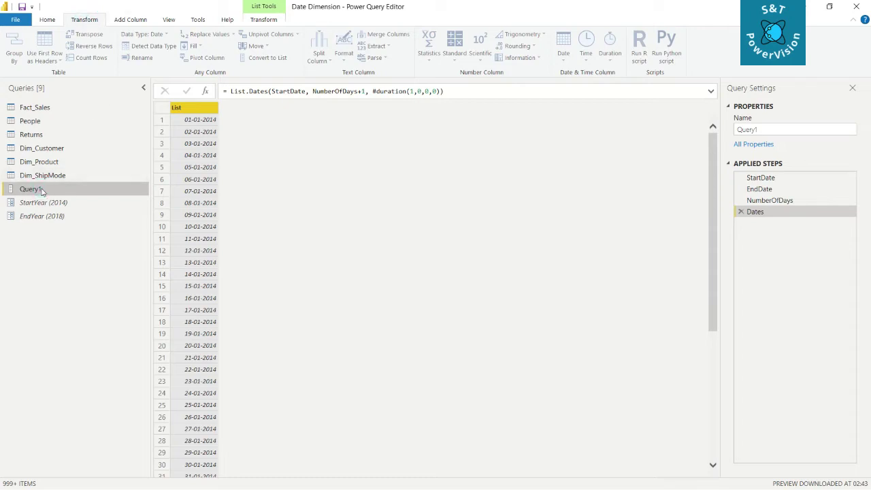
pyautogui.rightClick(200, 111)
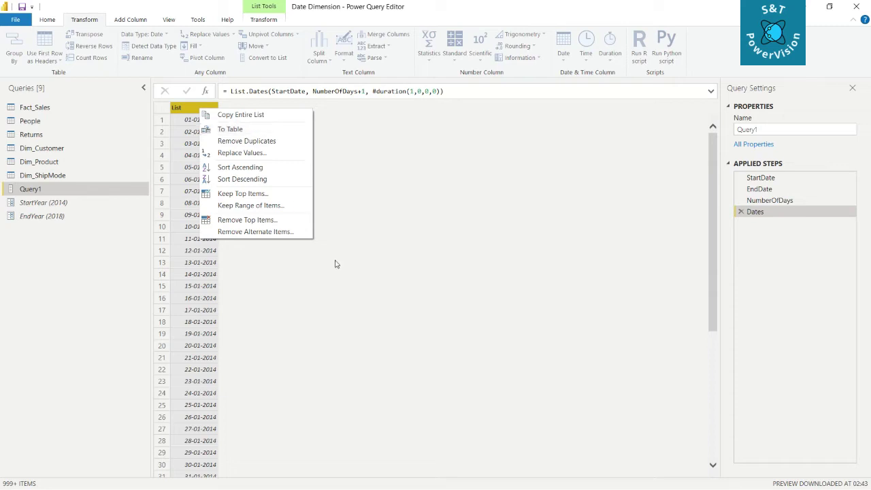
pyautogui.click(380, 340)
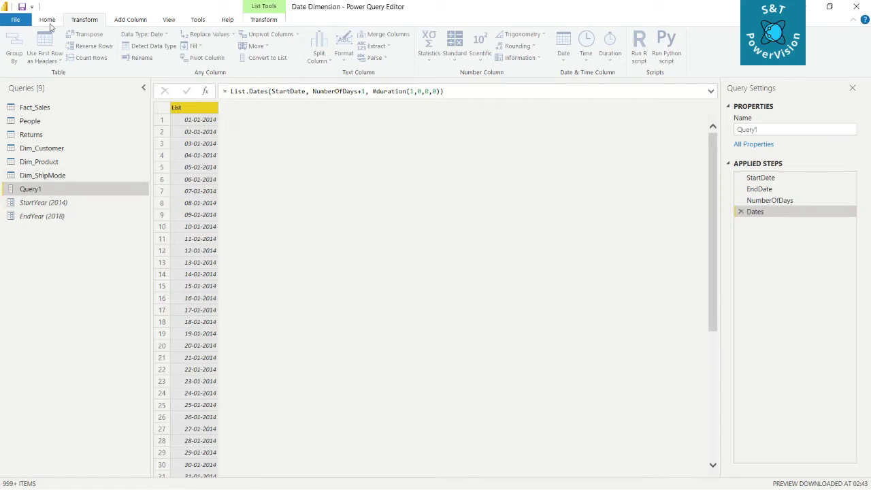
pyautogui.click(49, 21)
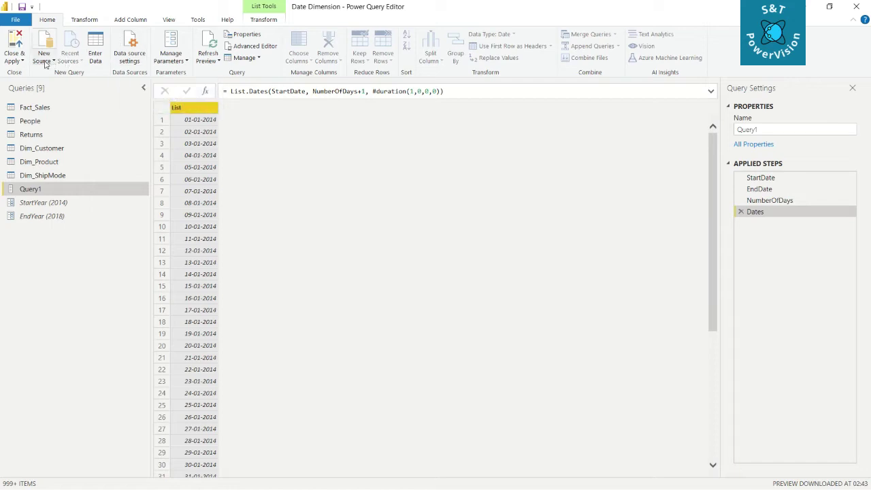
pyautogui.click(29, 191)
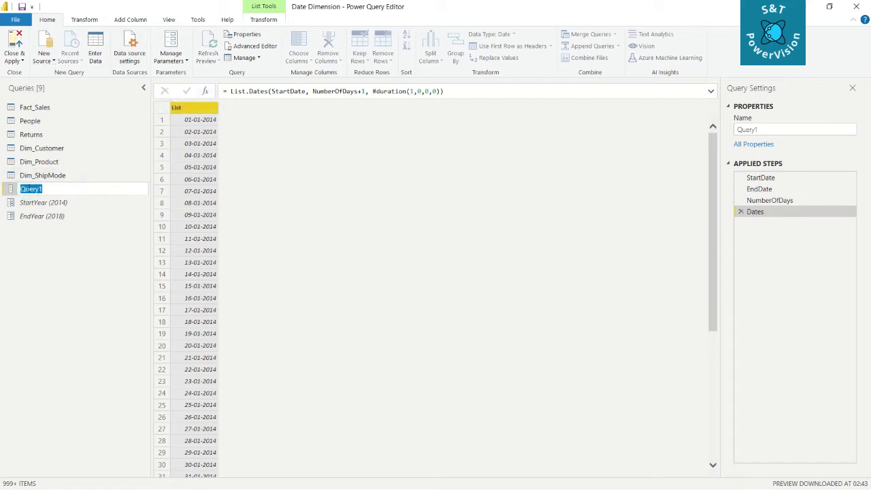
pyautogui.doubleClick(9, 193)
pyautogui.click(57, 283)
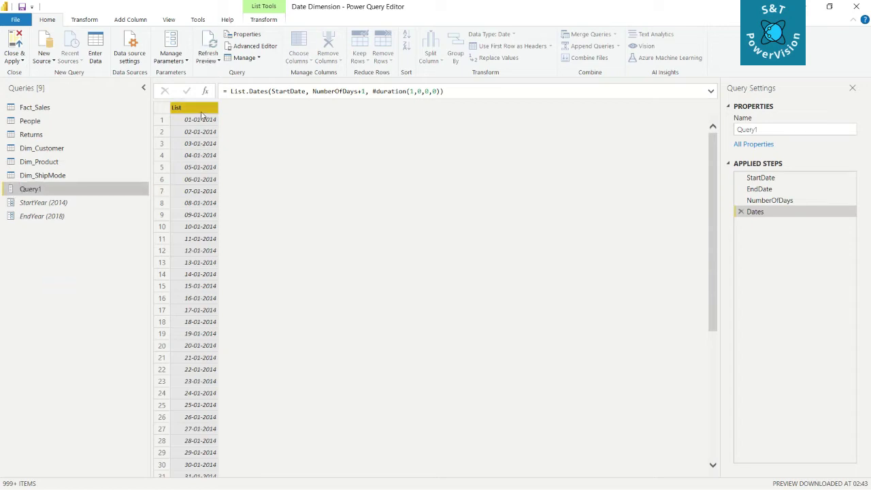
# Examine Query1's M code in the Advanced Editor, covering the StartDate, EndDate, NumberOfDays and Dates definitions.
pyautogui.rightClick(9, 193)
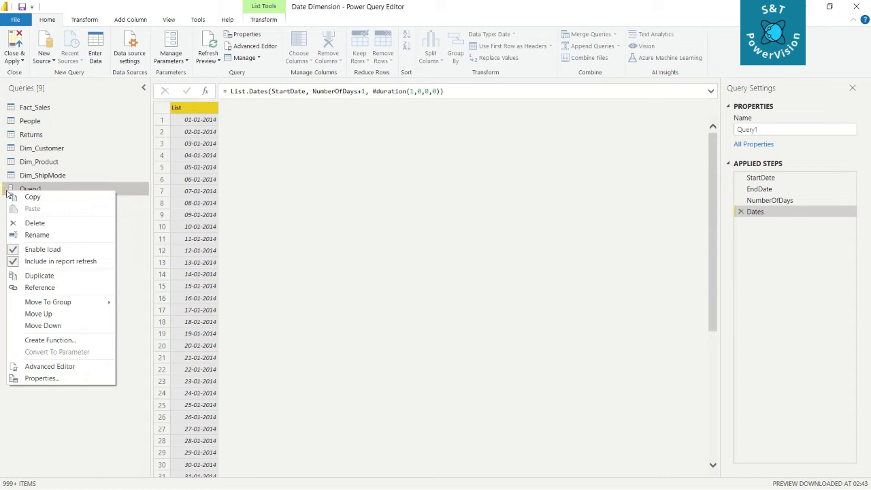
pyautogui.click(49, 367)
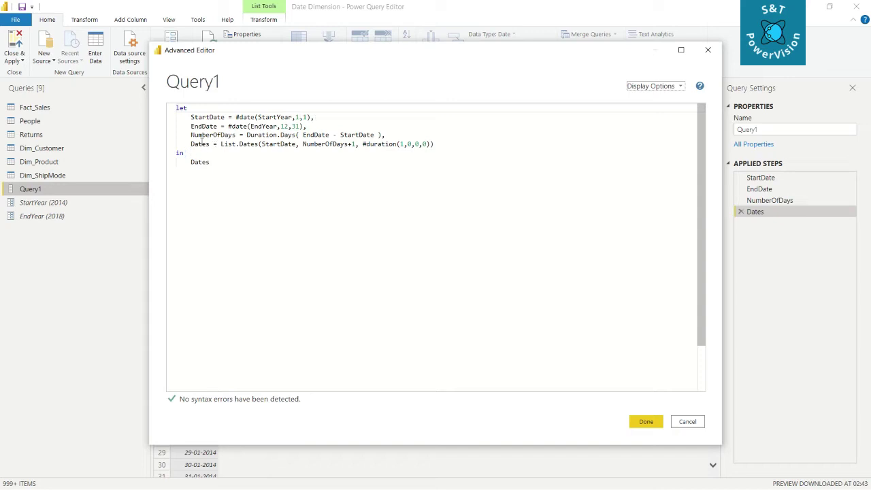
pyautogui.click(238, 144)
pyautogui.click(647, 422)
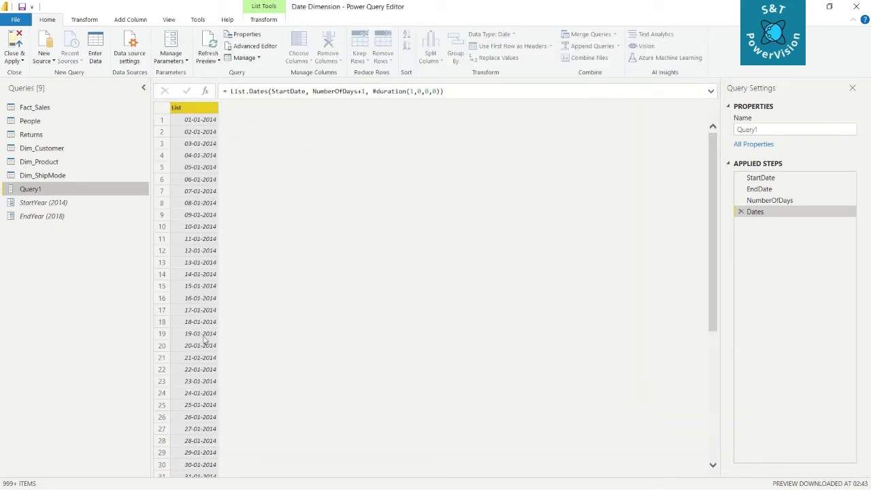
# Open the available list operations for Query1's column of dates.
pyautogui.rightClick(203, 110)
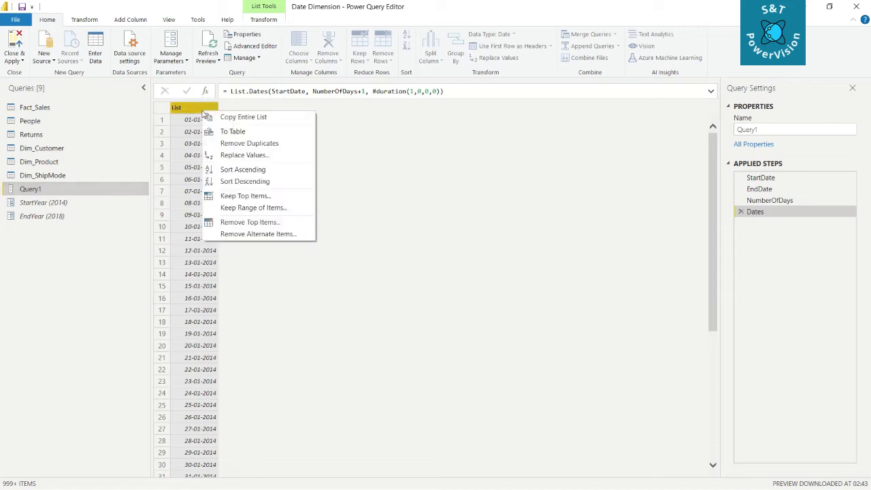